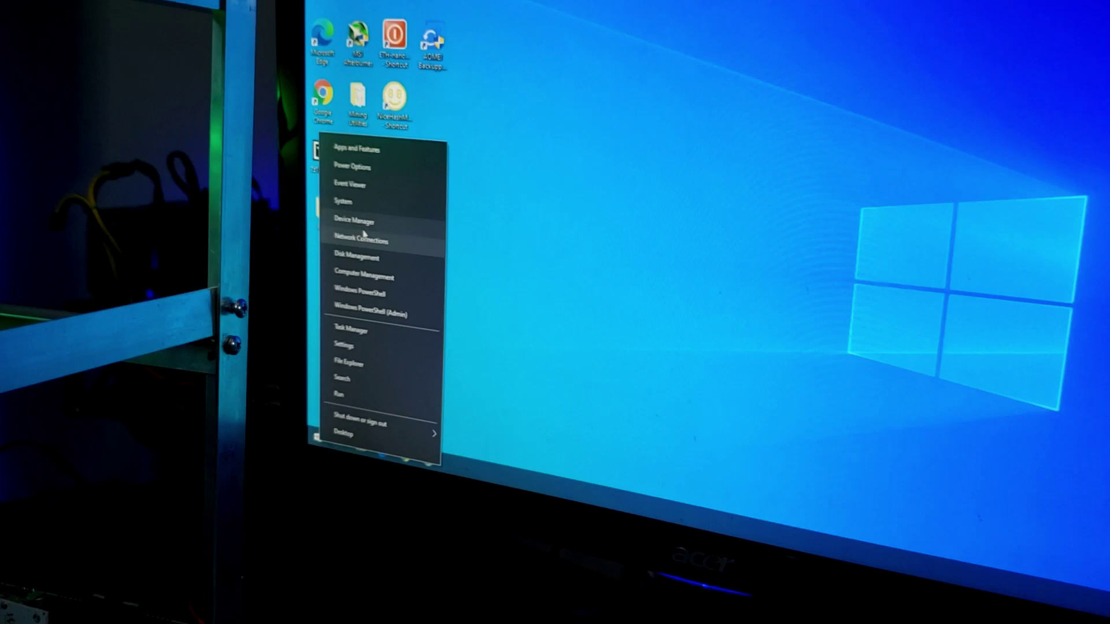
Open Device Manager and run the NVIDIA 461.72 display driver package, granting permission and extracting to C:\NVIDIA\DisplayDriver\461.72\Win10-DCH_64\International.
left_click(361, 223)
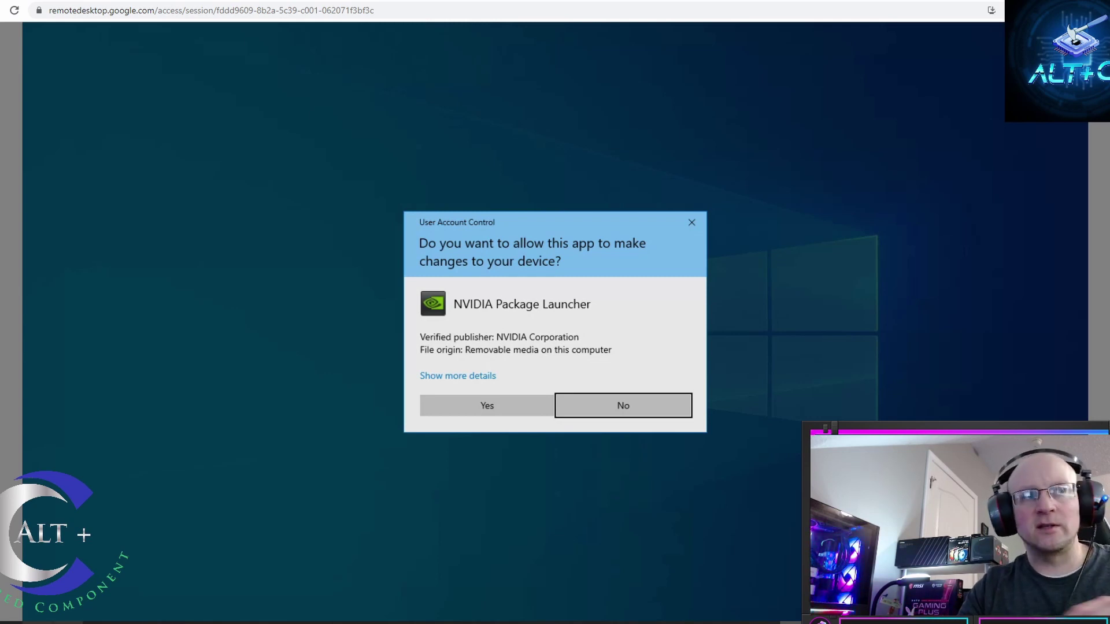
left_click(447, 420)
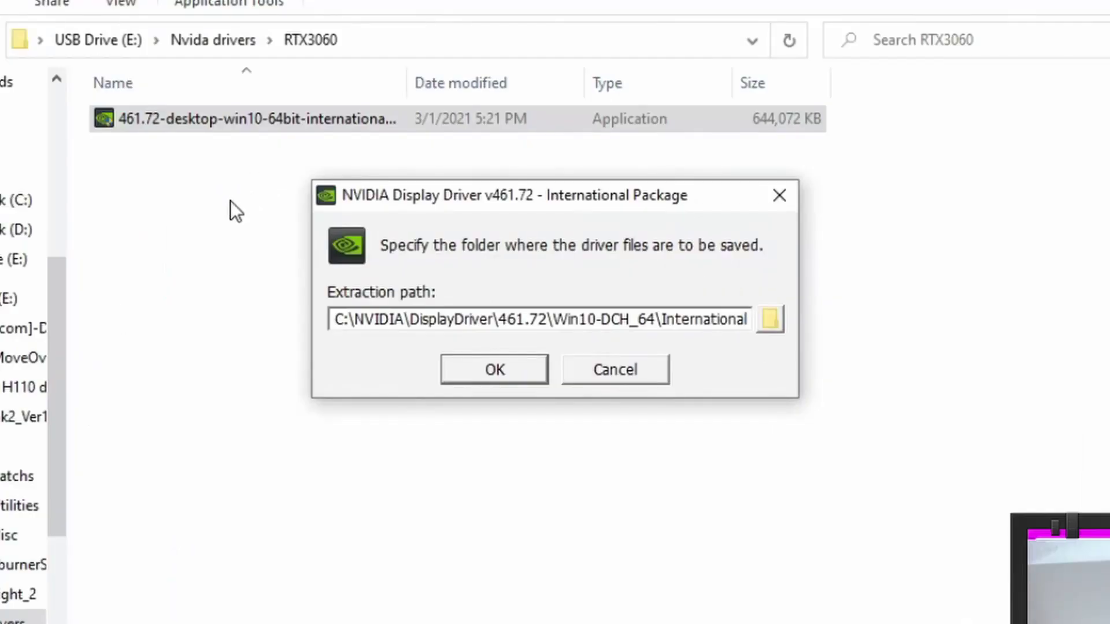
left_click(500, 363)
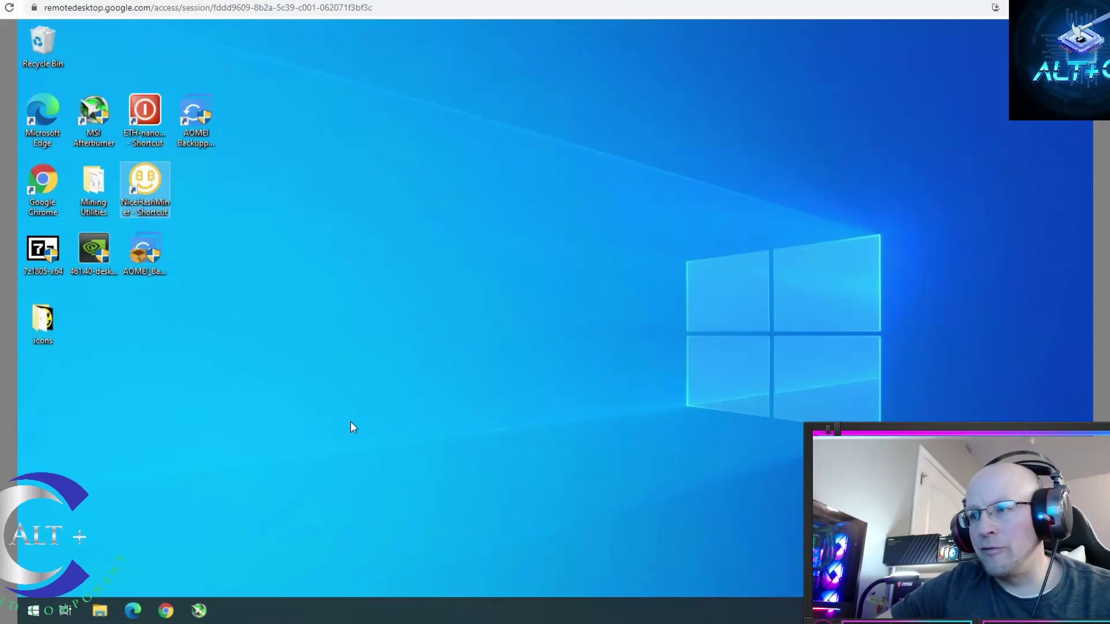
Launch MSI Afterburner, allow it to make changes, and move its window away from the desktop icons.
left_click(199, 610)
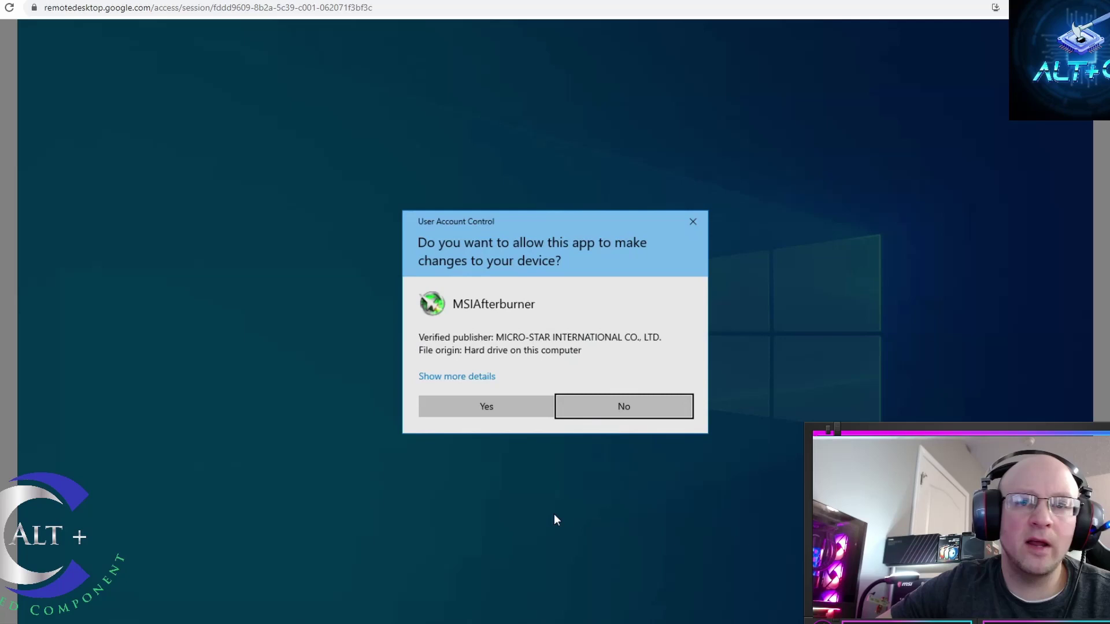
left_click(495, 403)
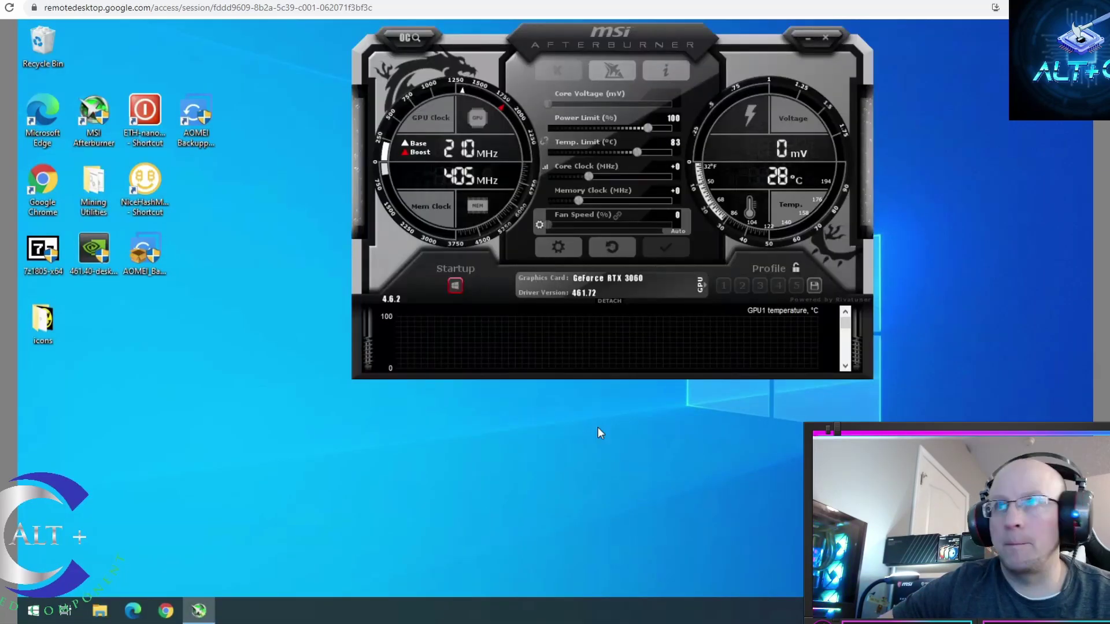
left_click_drag(699, 53, 841, 152)
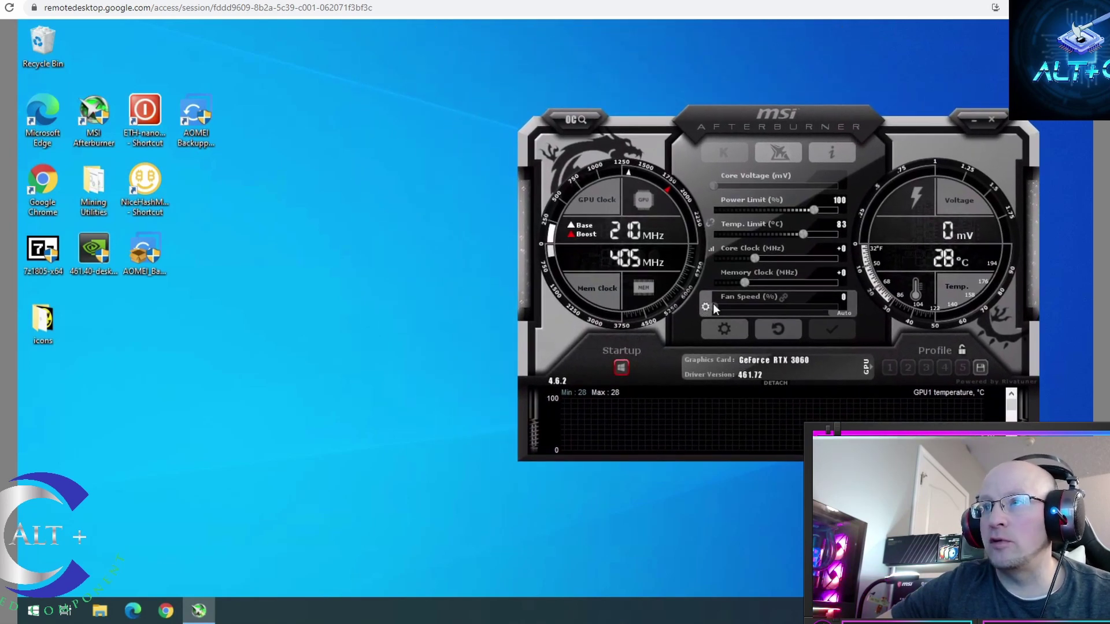
left_click_drag(786, 116, 828, 30)
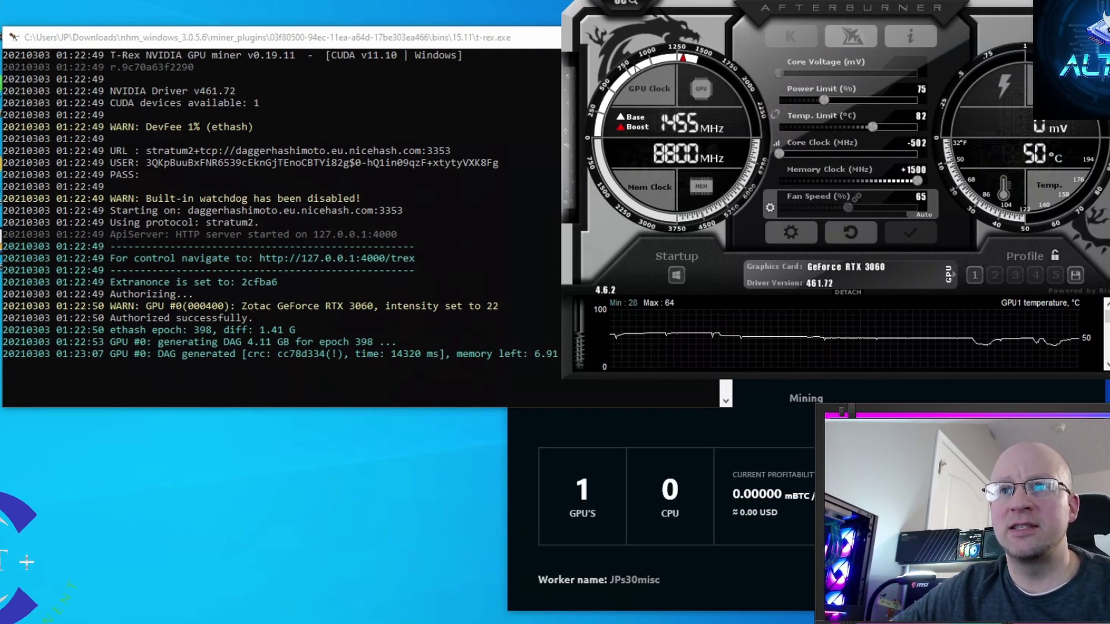
left_click(407, 43)
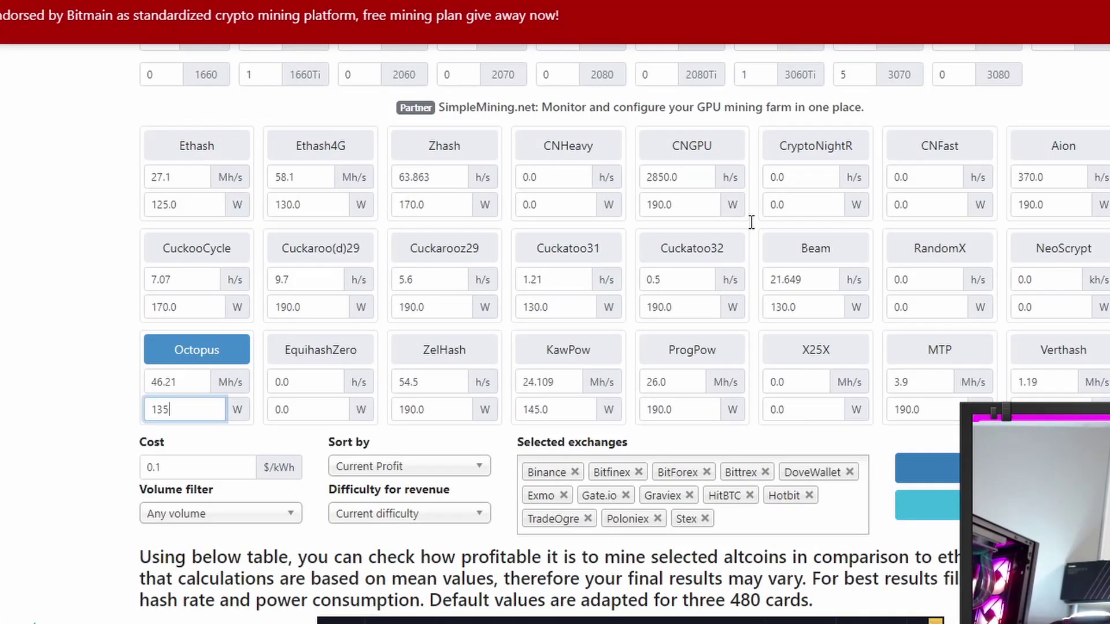
Calculate Octopus mining profitability at 46.21 Mh/s and 135 W, and view the coin results table.
left_click(196, 498)
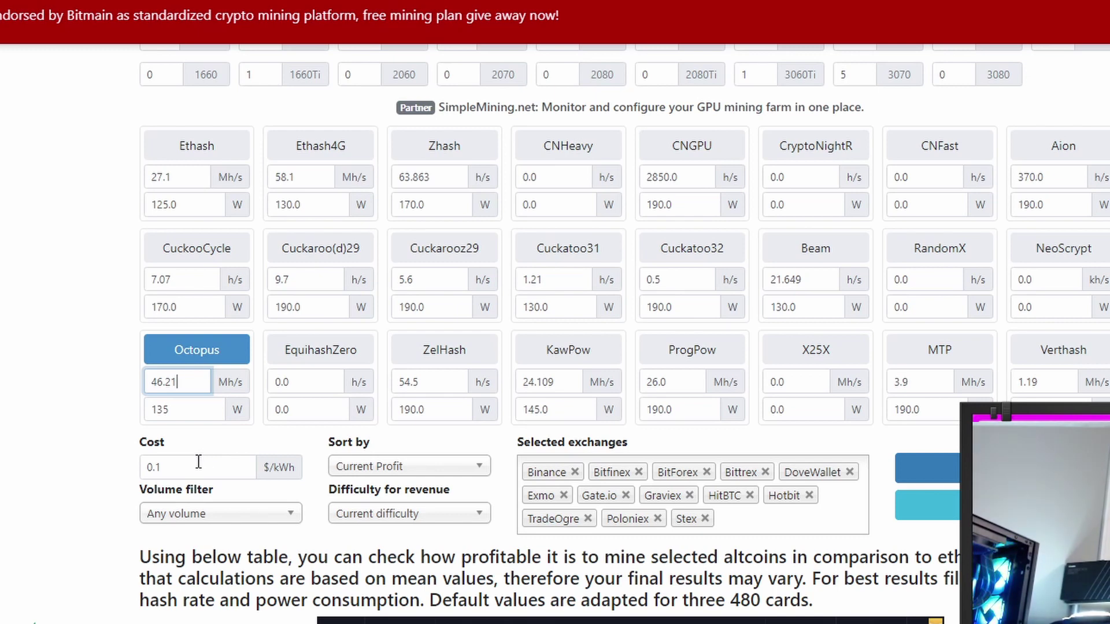
key("Return")
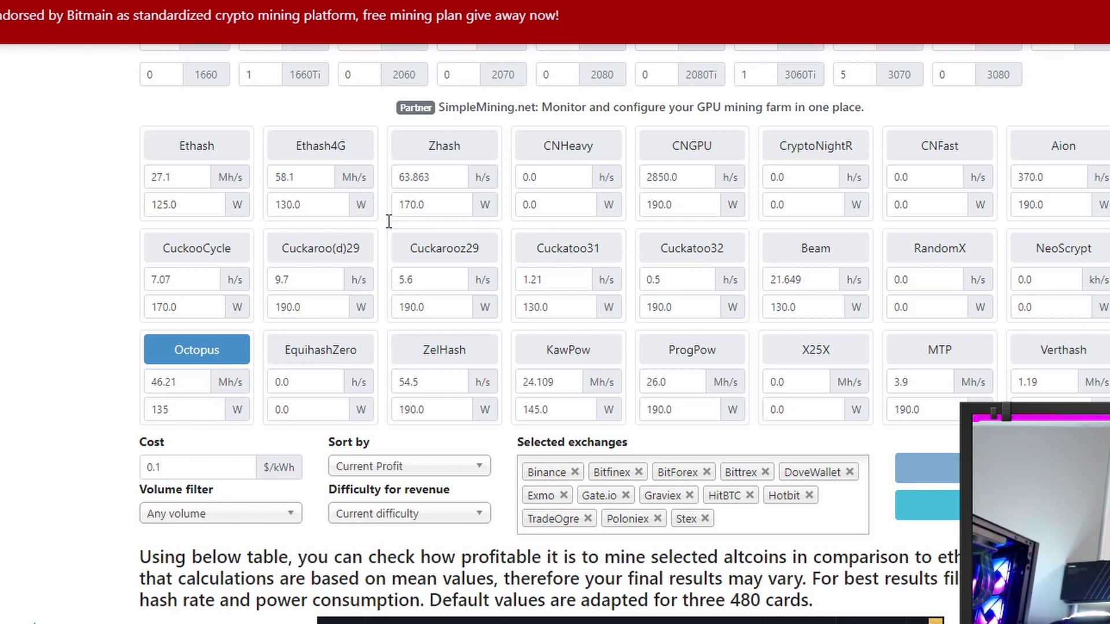
scroll(730, 352, "down", 7)
scroll(727, 349, "down", 2)
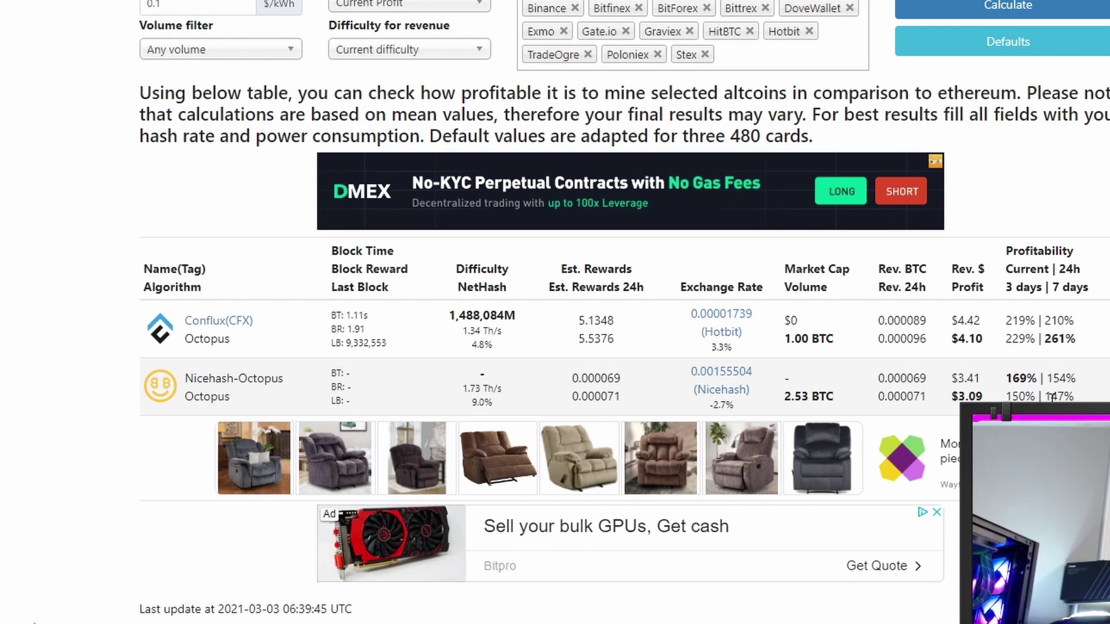
In Calculator, divide the 530 card cost by 4.1 daily profit to work out the payback period in days.
left_click_drag(585, 155, 410, 0)
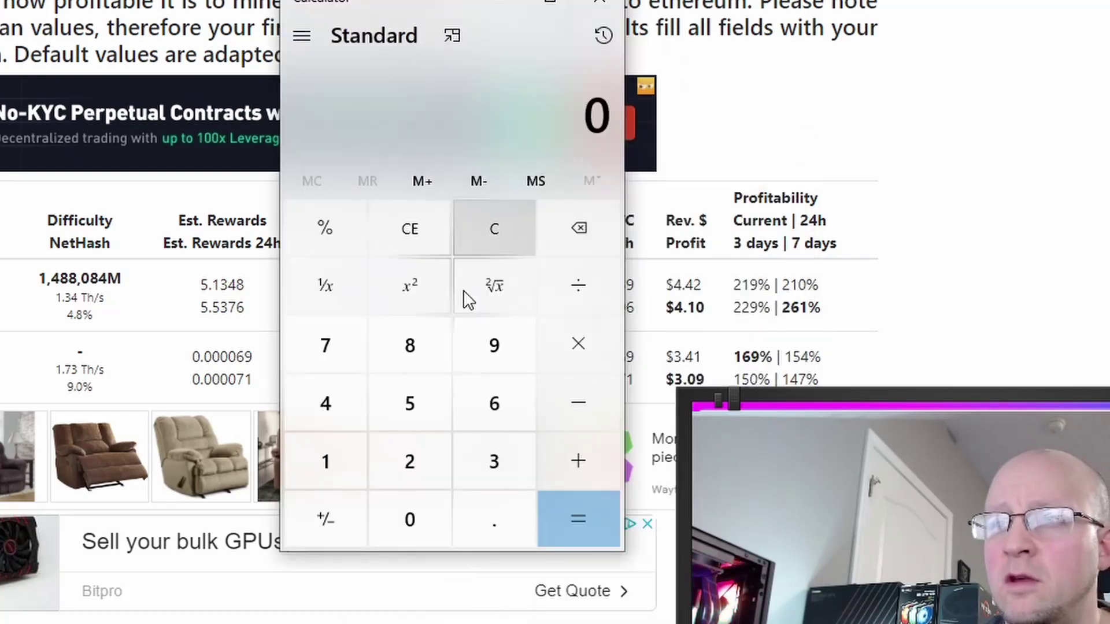
left_click(410, 403)
left_click(494, 461)
left_click(416, 526)
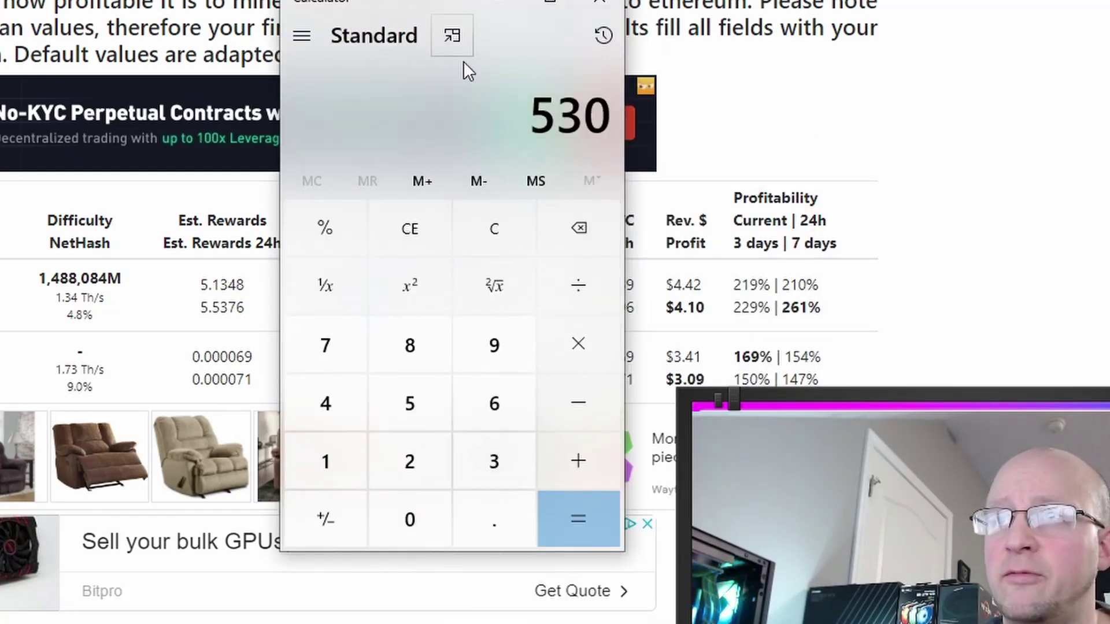
left_click_drag(445, 9, 283, 0)
left_click(414, 215)
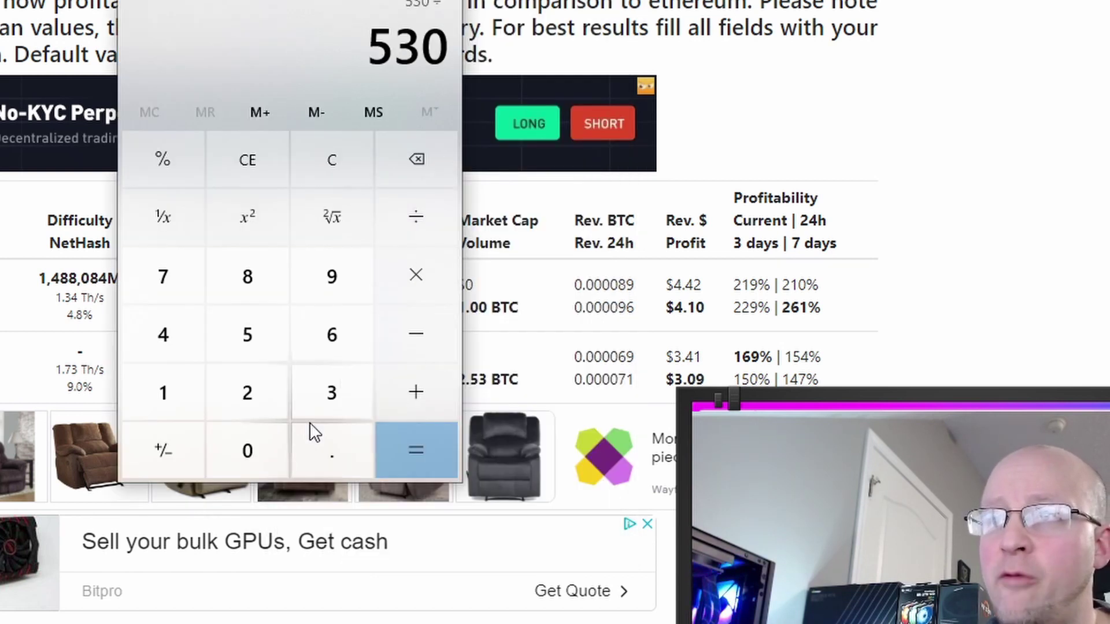
left_click(176, 338)
left_click(305, 448)
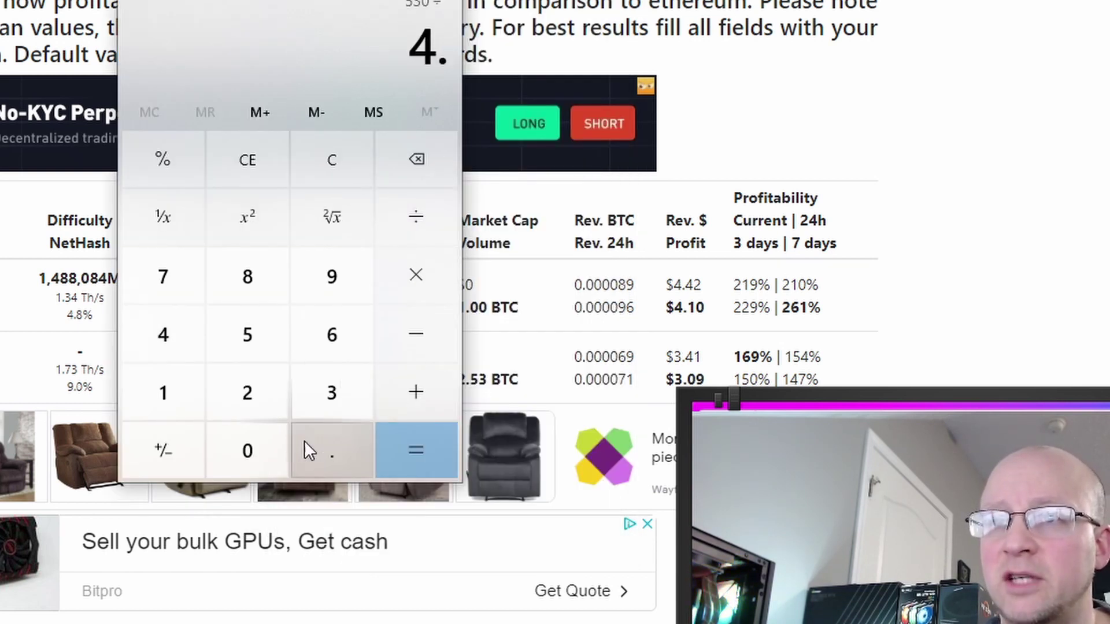
left_click(168, 396)
left_click(267, 461)
left_click(421, 453)
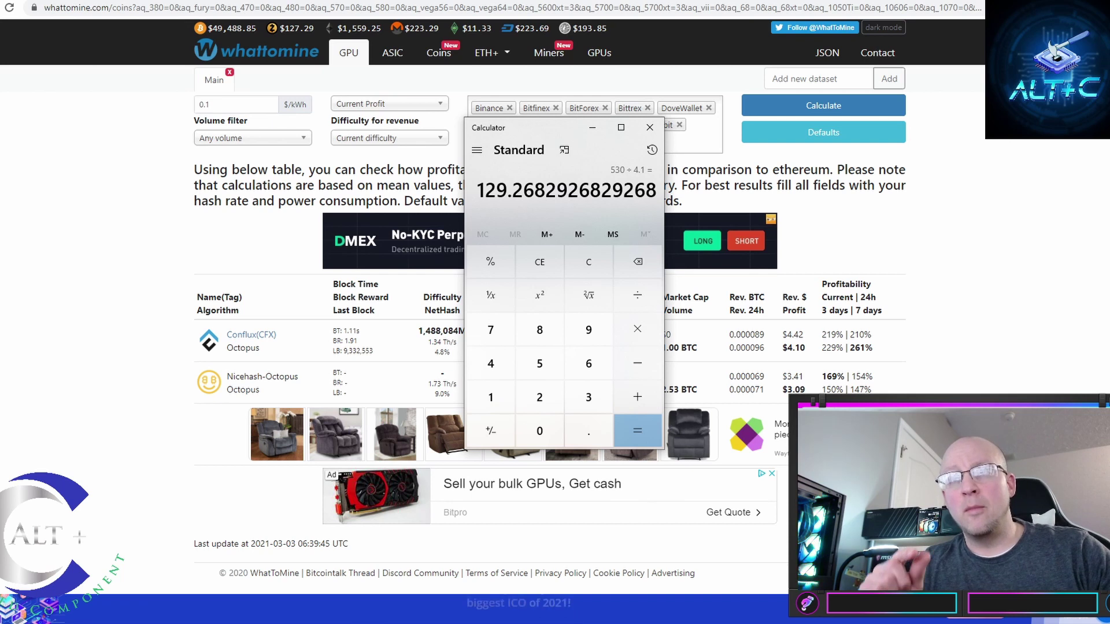
Clear the calculator and work out the payback period for a 350 card cost by dividing it by 4.
left_click(588, 262)
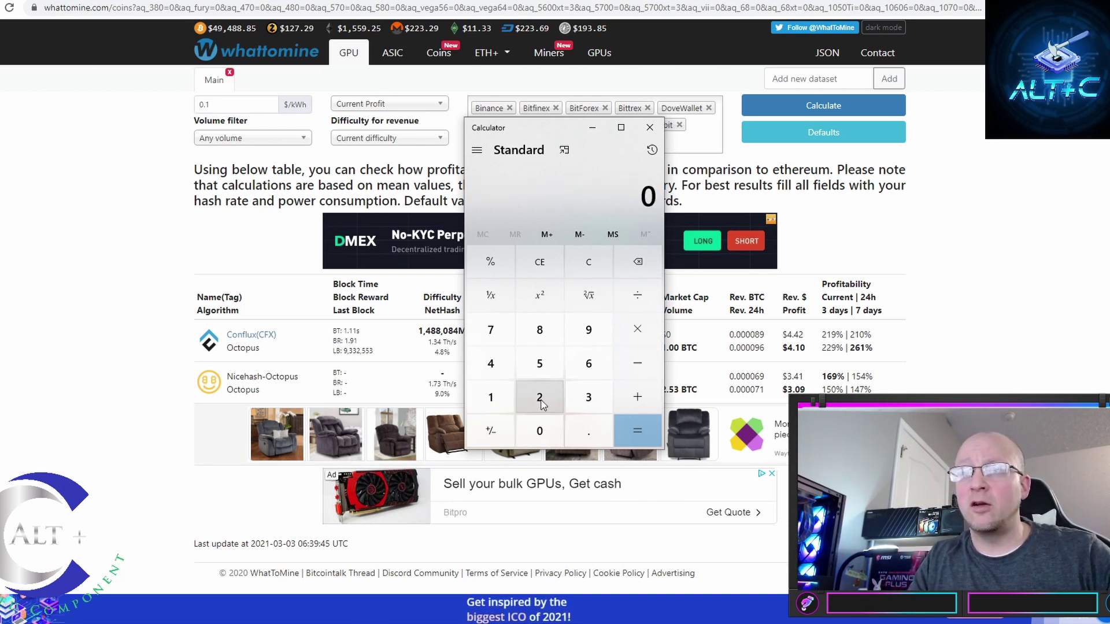
left_click(577, 389)
left_click(540, 363)
left_click(540, 431)
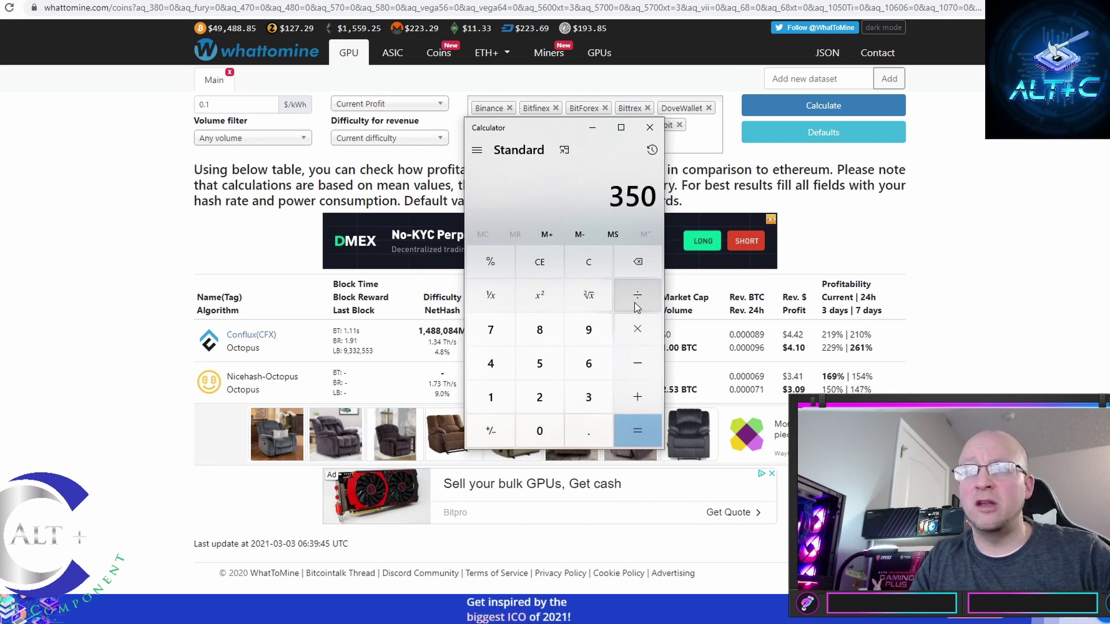
left_click(637, 295)
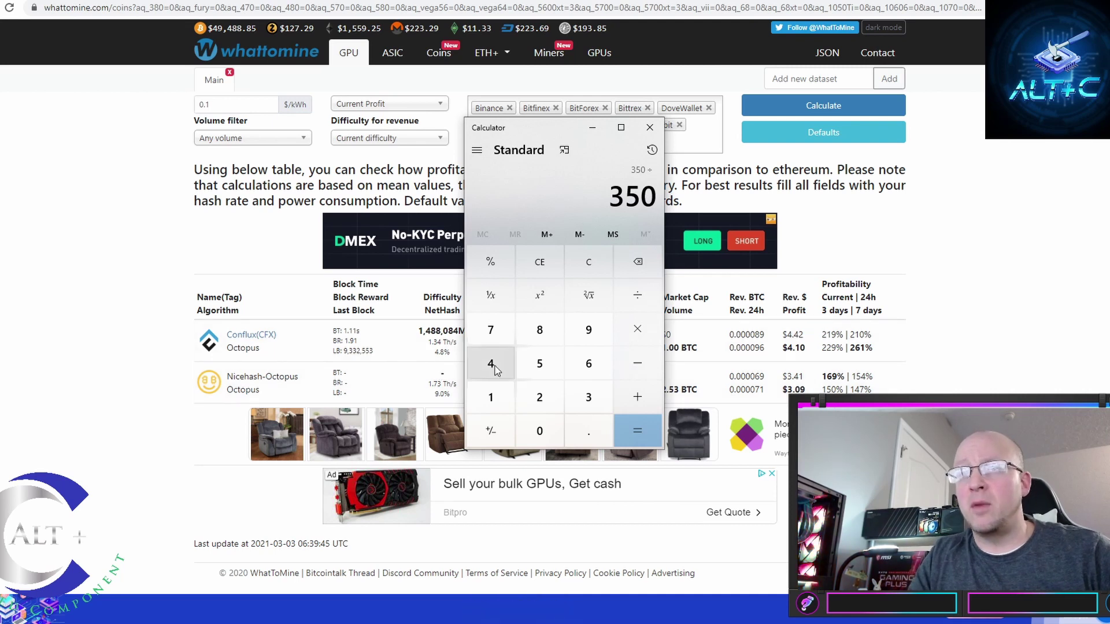
left_click(491, 363)
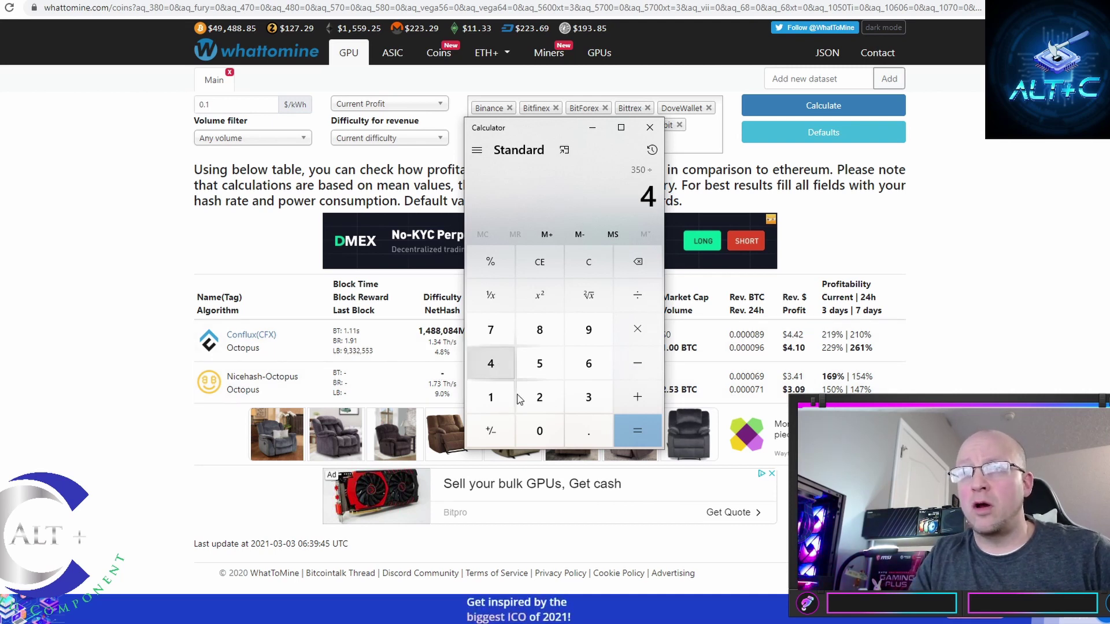
left_click(617, 428)
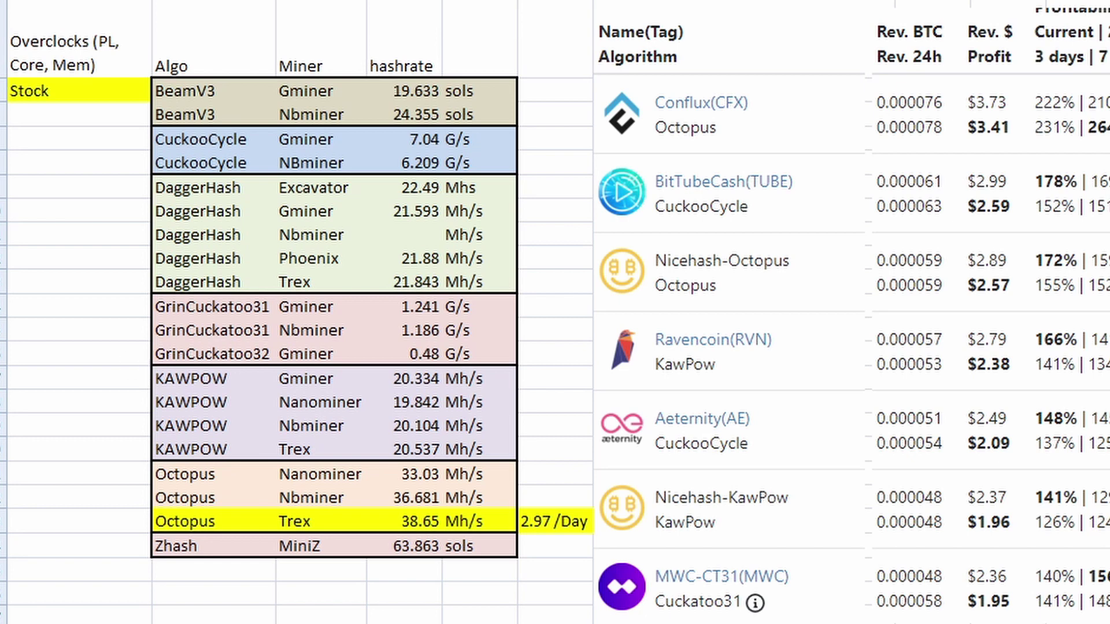
Examine the spreadsheet's stock and overclocked hashrate tables, the maxed and most efficient settings, and the days-to-ROI figures.
left_click(321, 593)
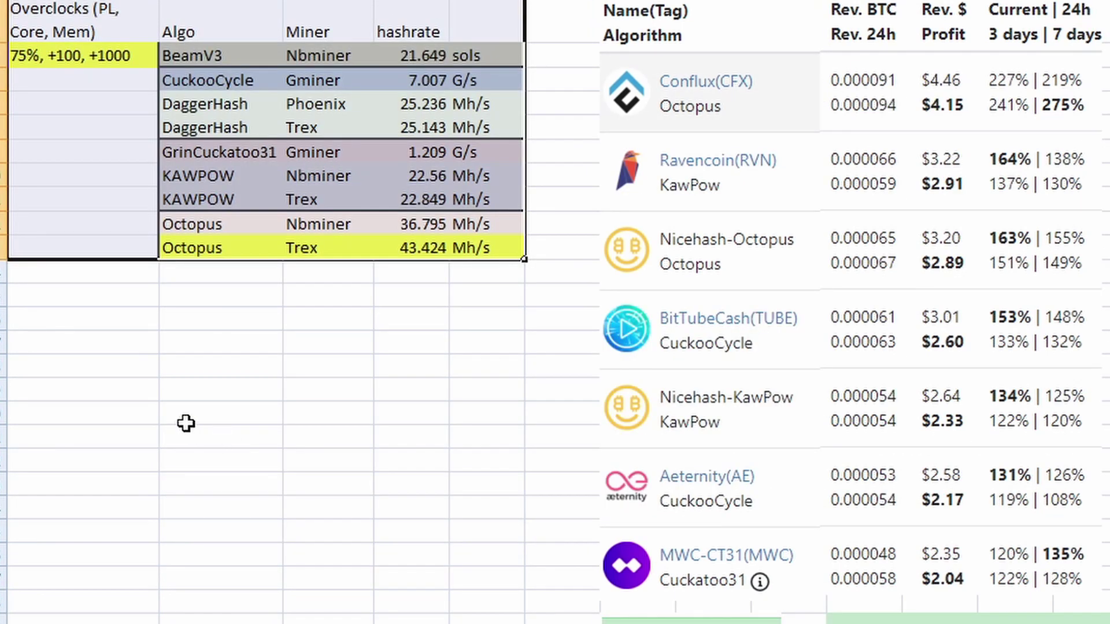
left_click(167, 414)
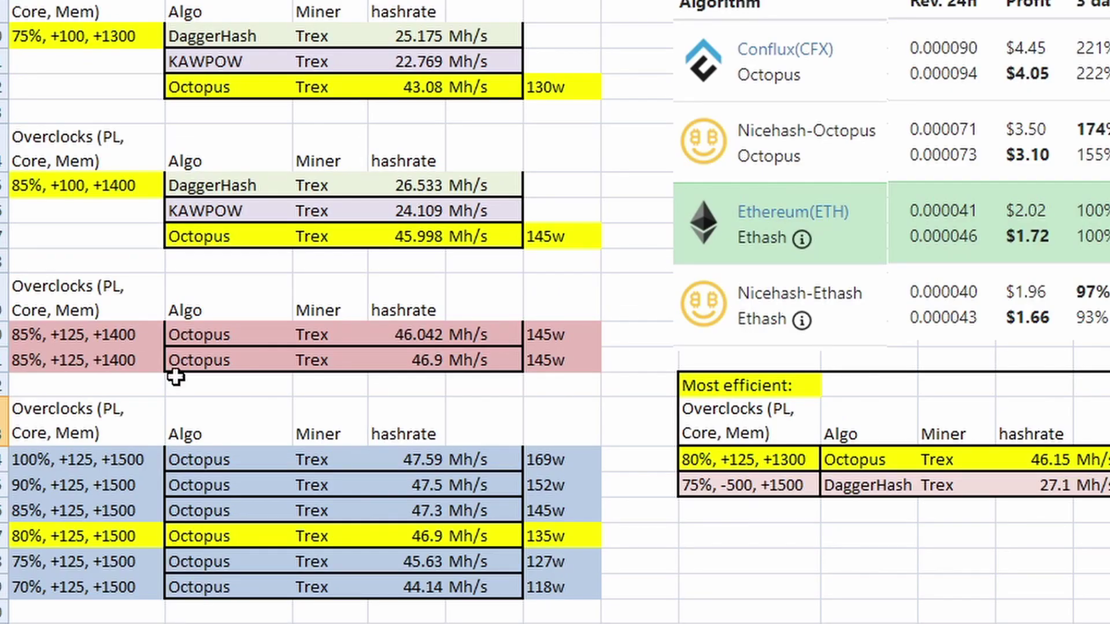
left_click(97, 418)
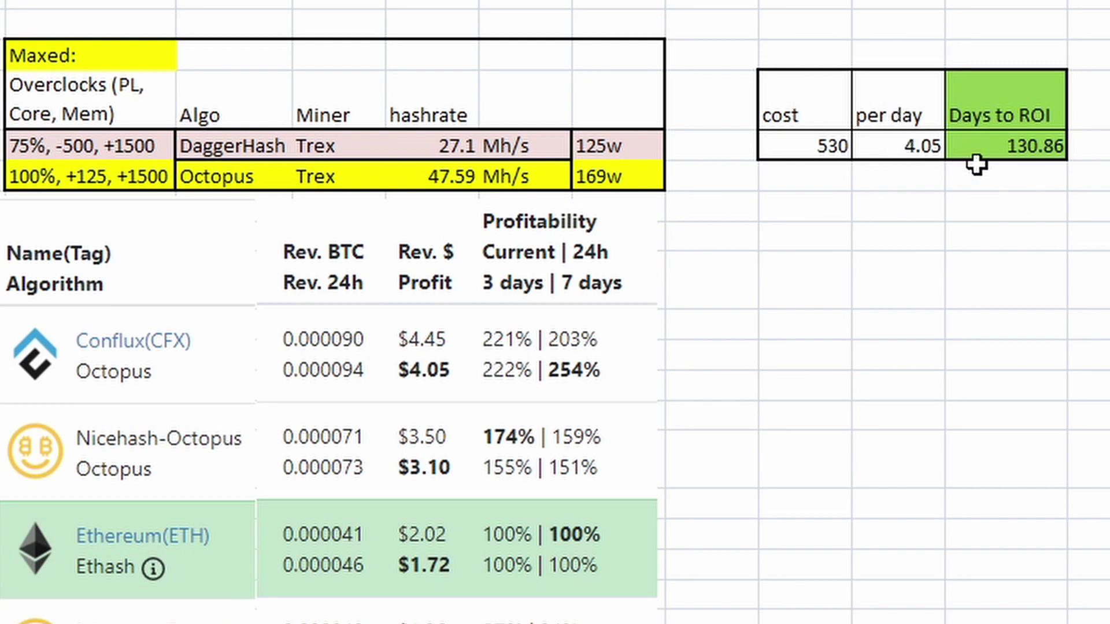
left_click(600, 175)
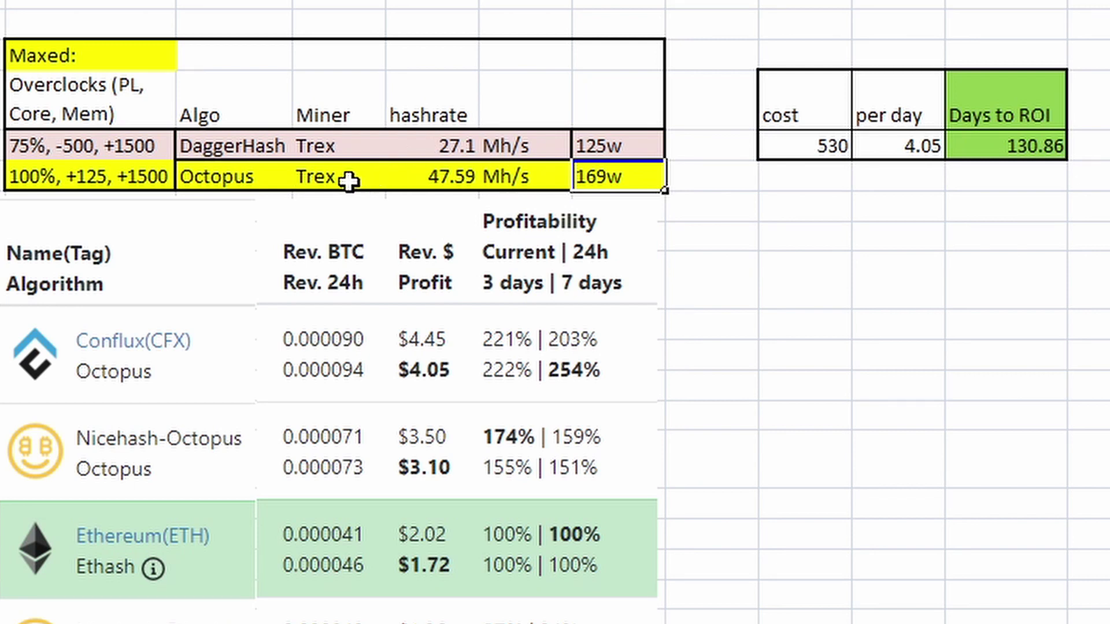
left_click(128, 175)
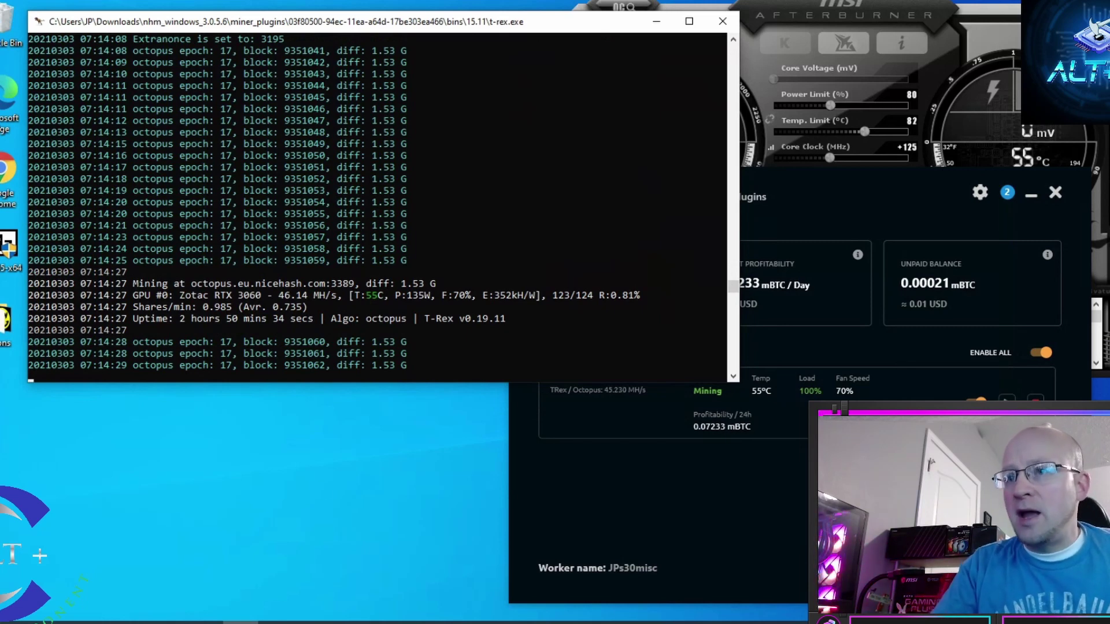
Switch to the NiceHash Miner window to check the RTX 3060's mining status and current profitability.
left_click(771, 481)
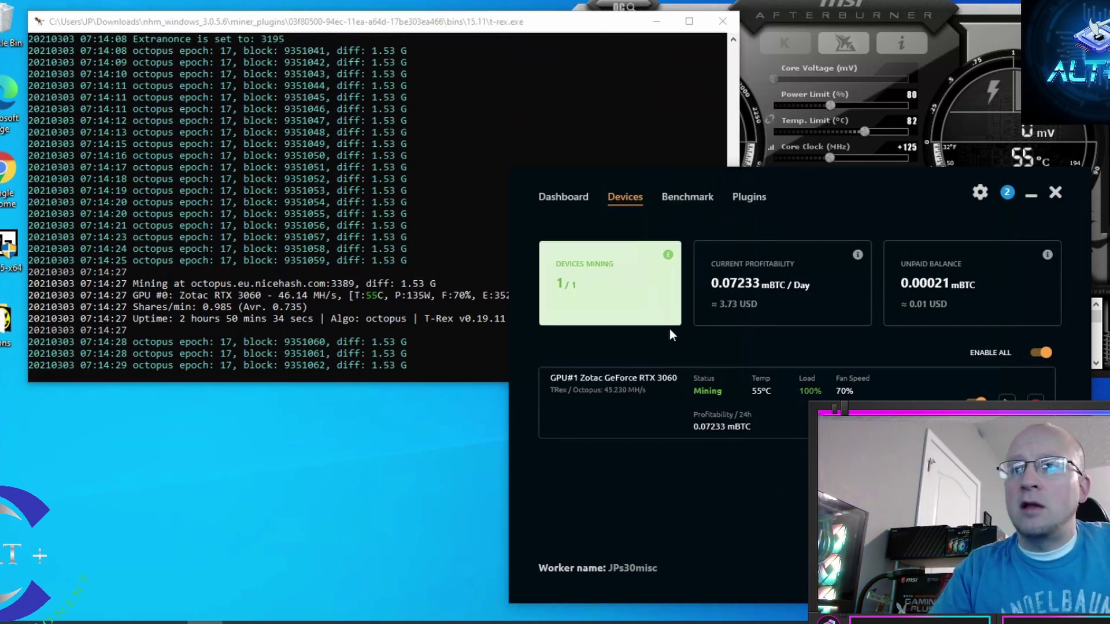